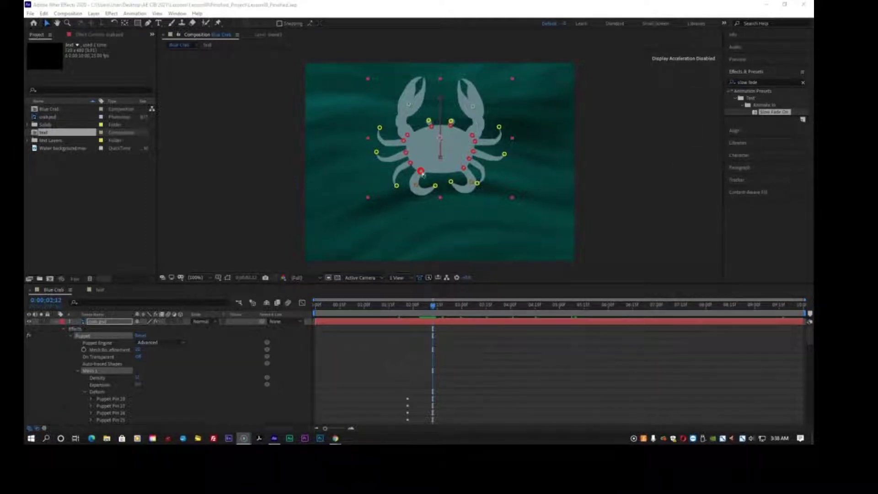
Step: Scrub through the Blue Crab timeline to about 4;27 to preview the crab and title animation
left_click(452, 305)
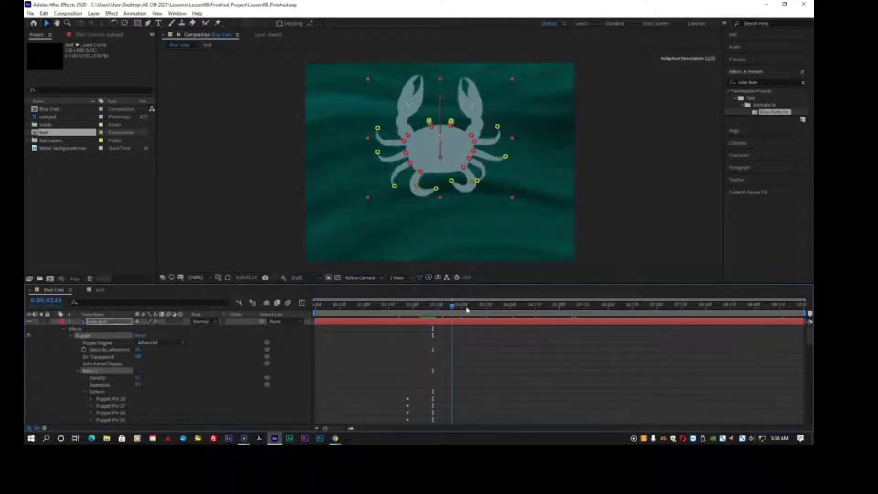
left_click_drag(467, 309, 557, 307)
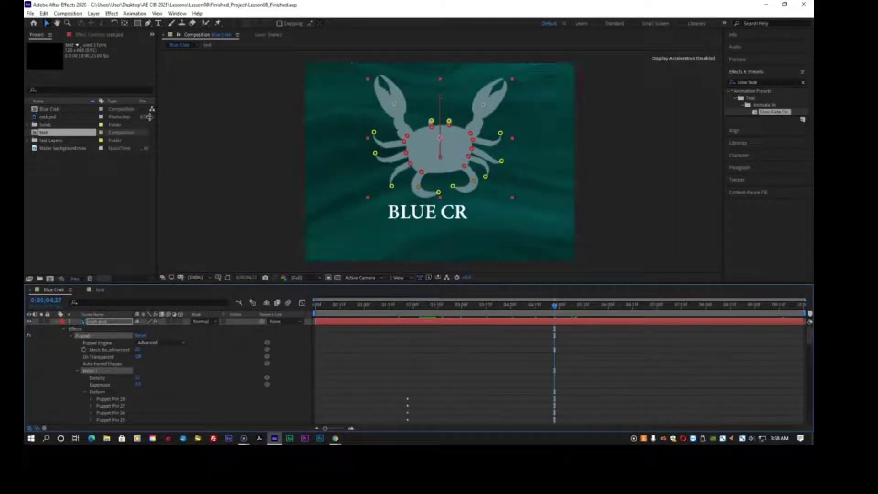
Step: Open the recent project Motionsketch.aep, select the crab's Mesh 1, and move the left claw's puppet pin outward
left_click(30, 13)
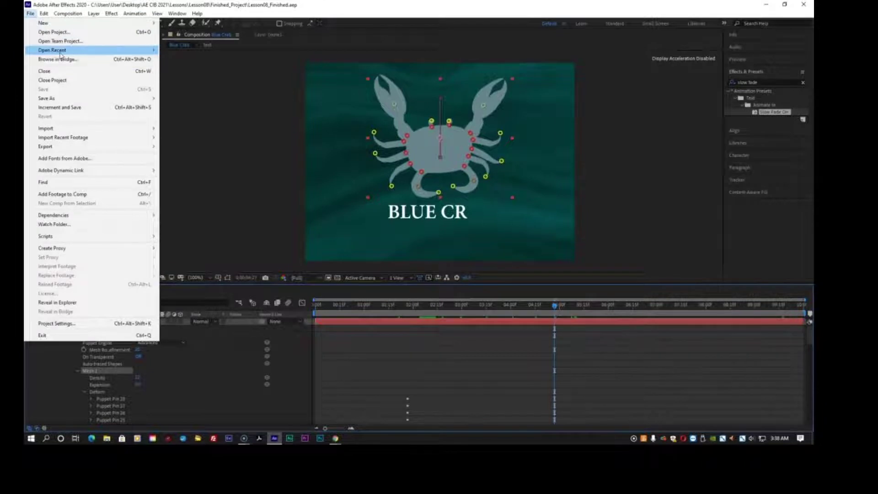
mouse_move(60, 53)
left_click(229, 58)
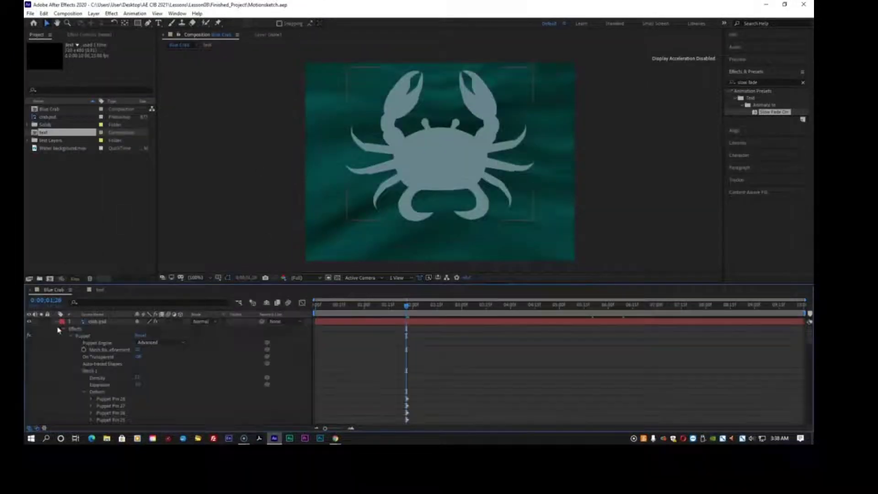
left_click(90, 370)
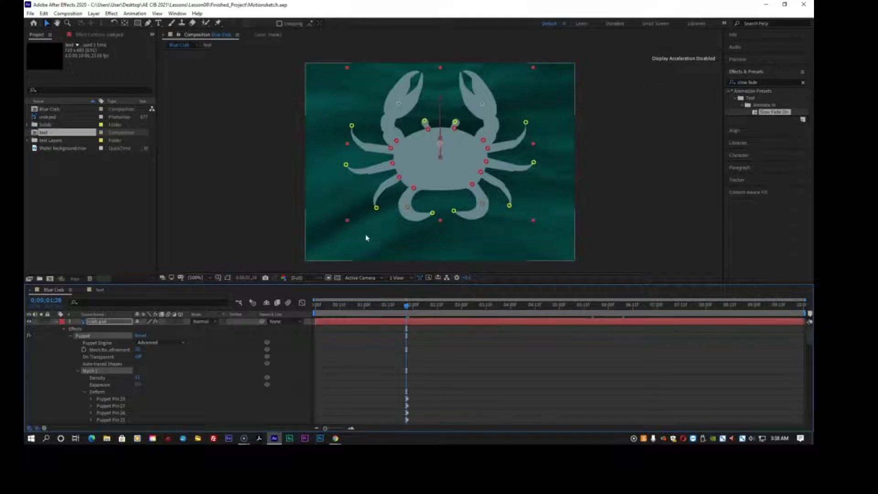
mouse_move(399, 104)
left_mouse_down()
mouse_move(359, 79)
mouse_move(349, 112)
left_mouse_up()
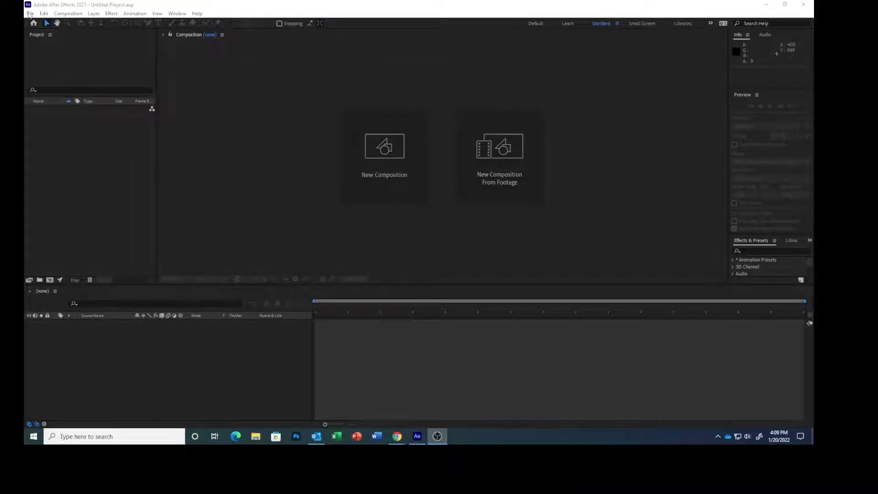
Step: Import the crab Photoshop file and the Water background movie from the Lesson08 Assets folder as footage
left_click(28, 13)
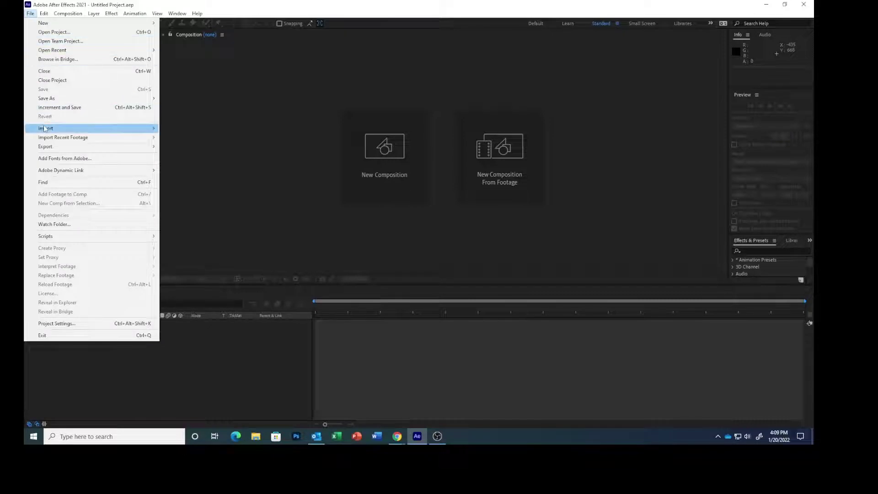
mouse_move(74, 128)
left_click(170, 129)
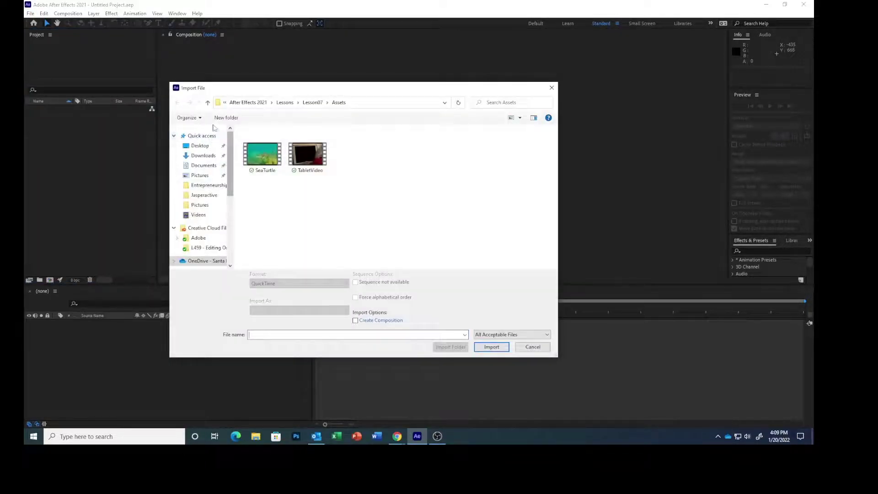
left_click(208, 102)
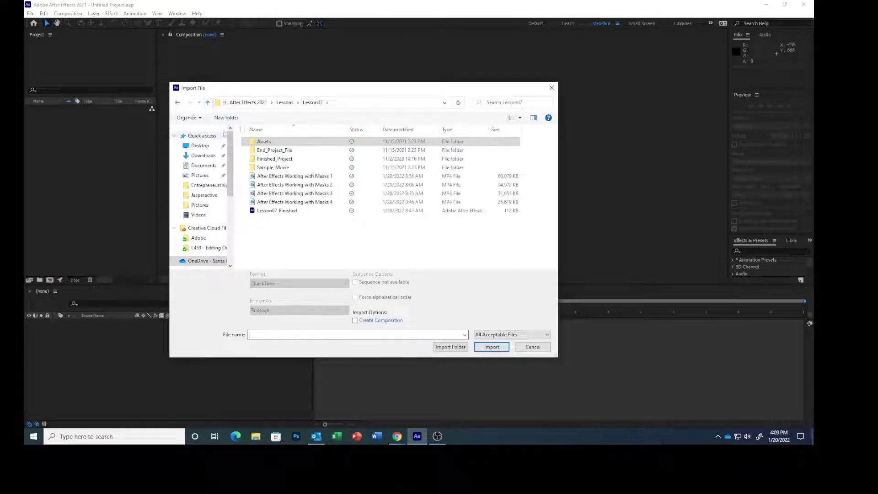
left_click(207, 102)
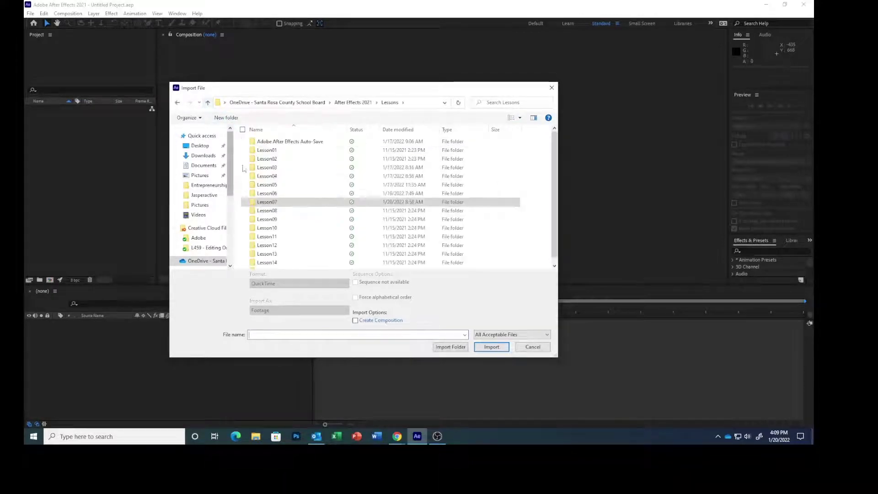
left_click(274, 211)
double_click(274, 211)
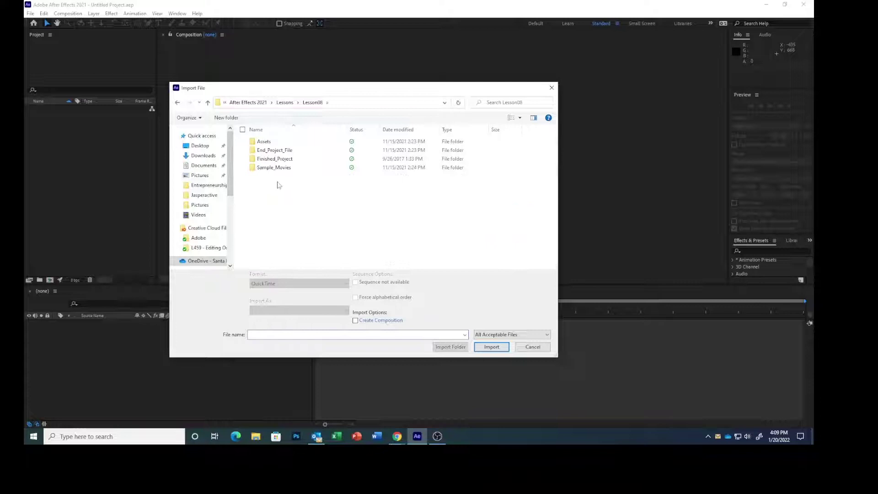
double_click(276, 142)
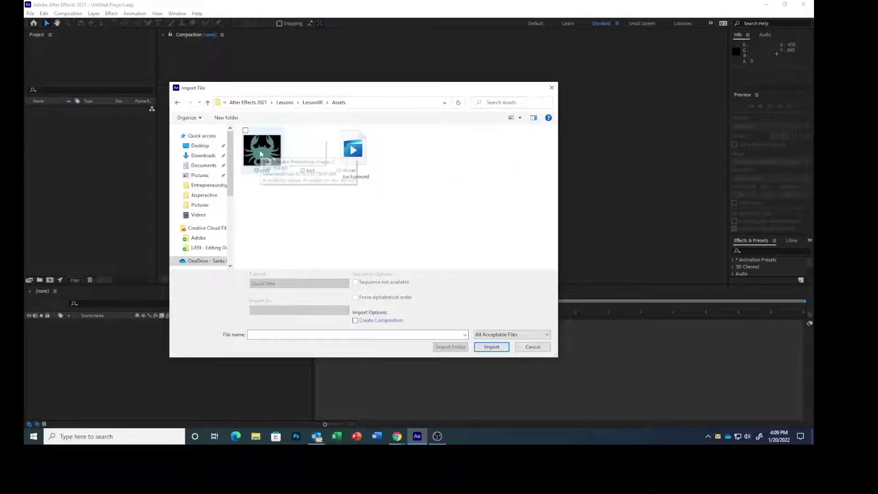
left_click(264, 154)
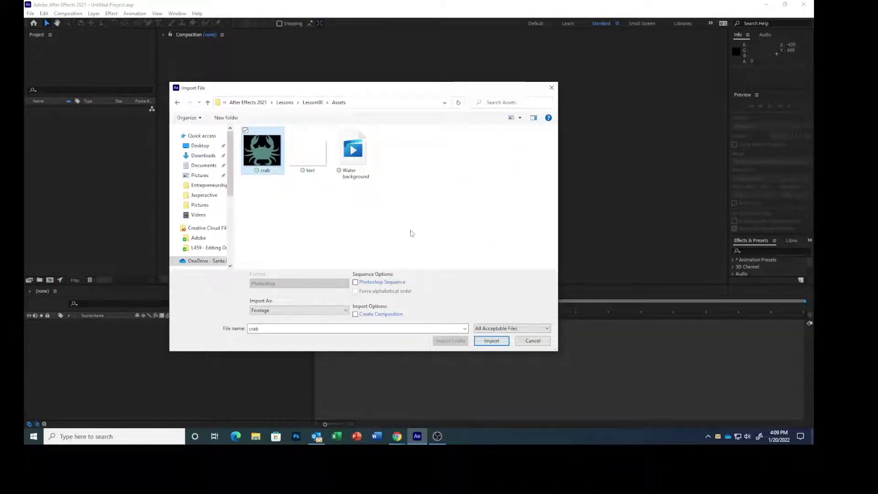
left_click(359, 156, "ctrl")
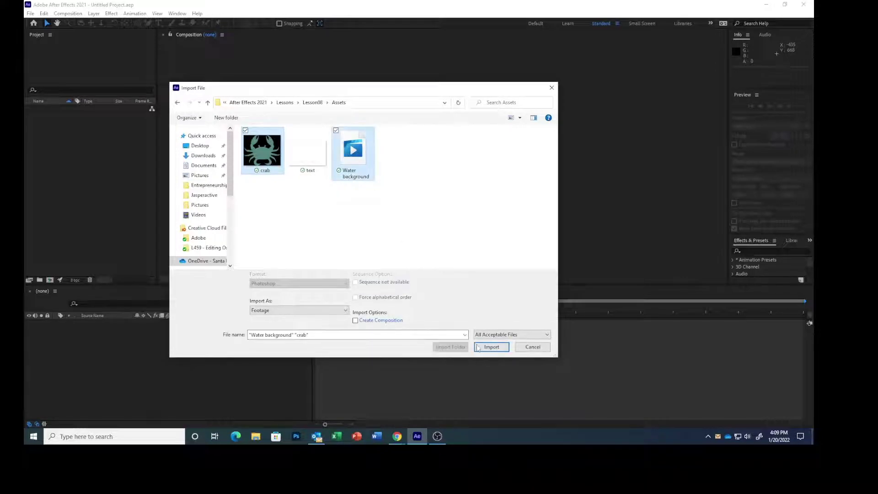
left_click(490, 346)
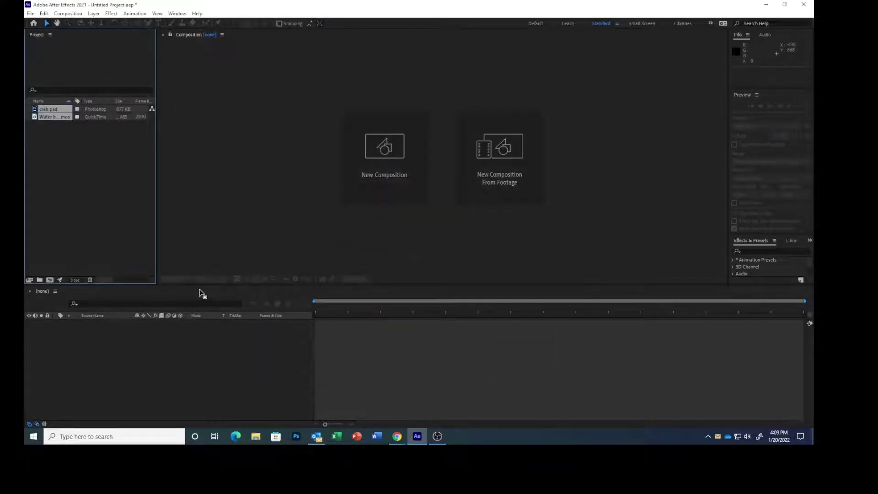
Step: Import text.psd as Composition - Retain Layer Sizes with editable layer styles
double_click(84, 194)
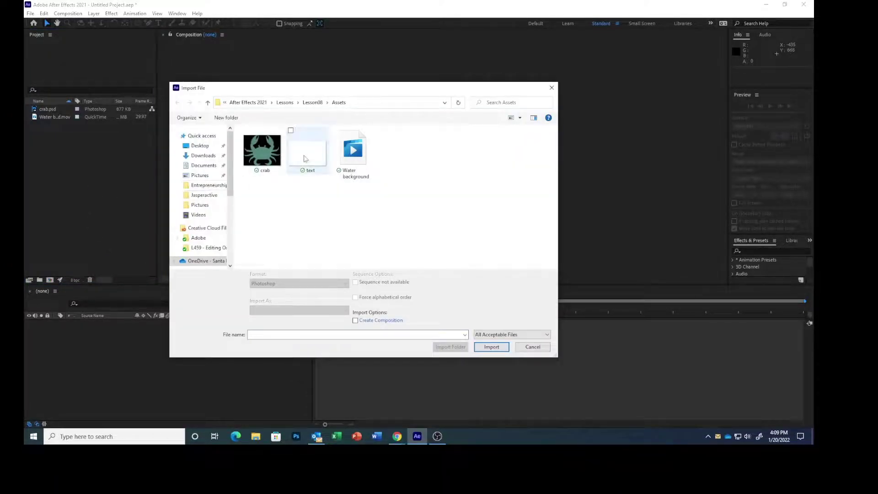
left_click(304, 158)
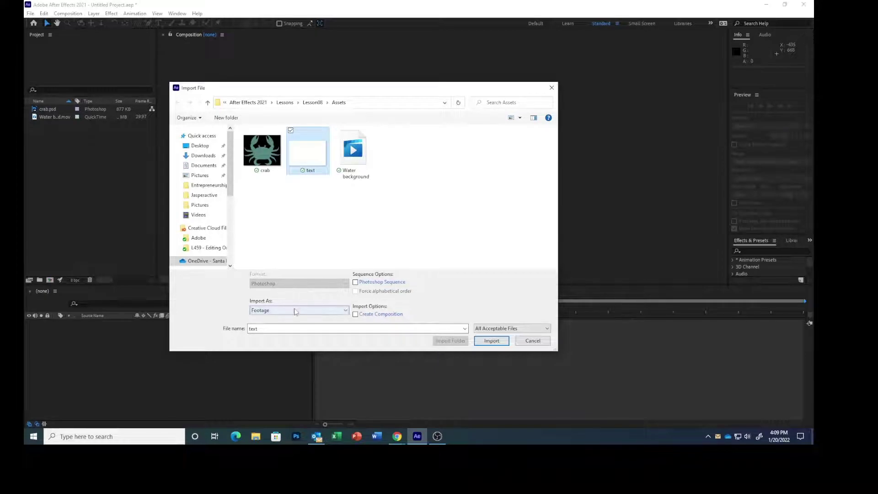
left_click(295, 311)
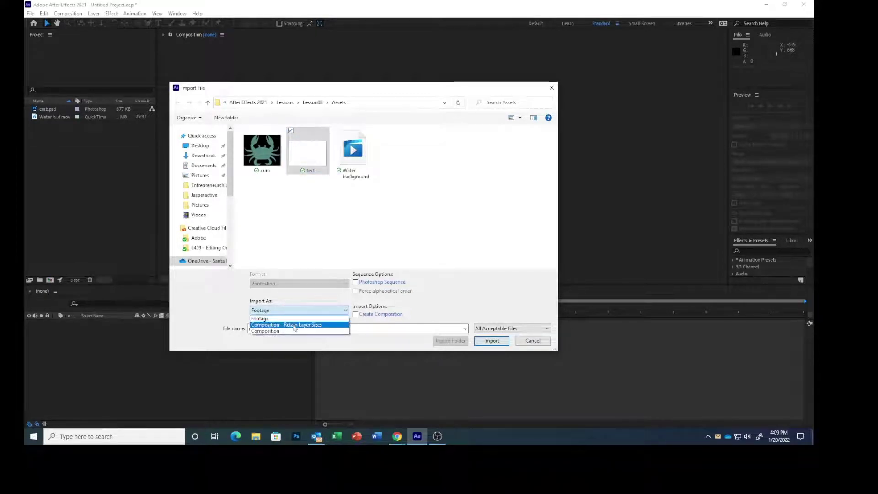
left_click(294, 325)
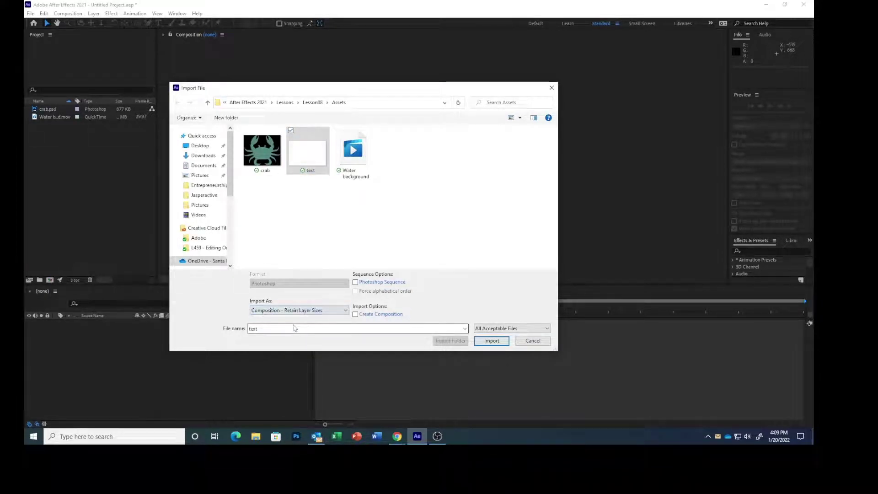
left_click(484, 340)
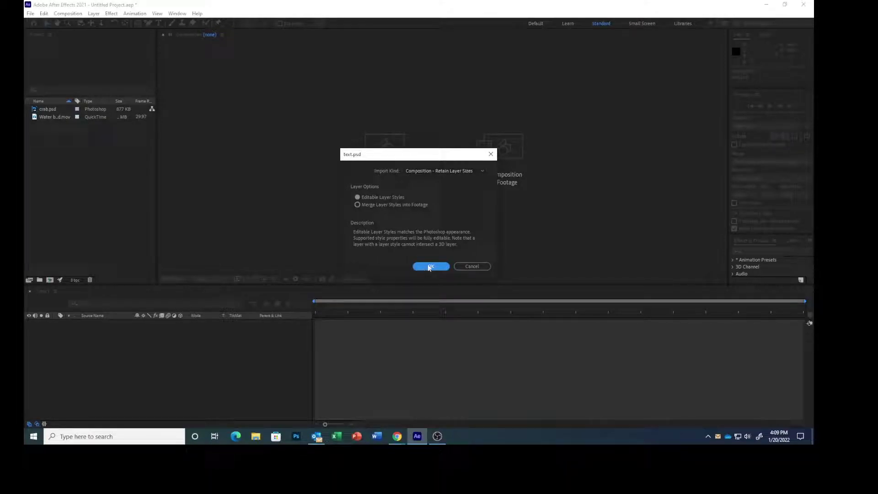
left_click(429, 267)
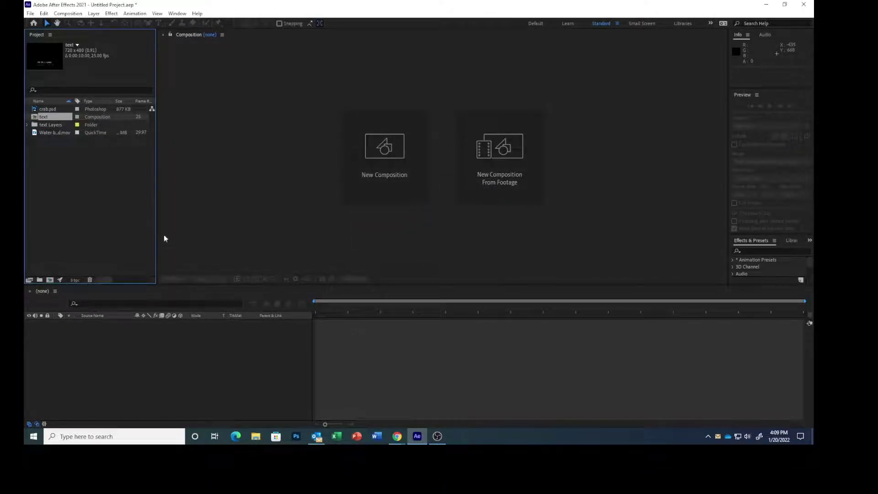
left_click(30, 13)
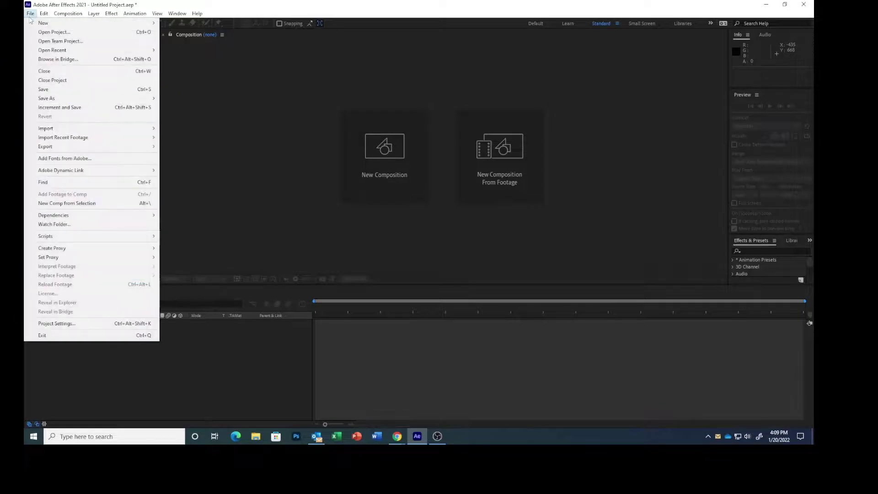
mouse_move(44, 99)
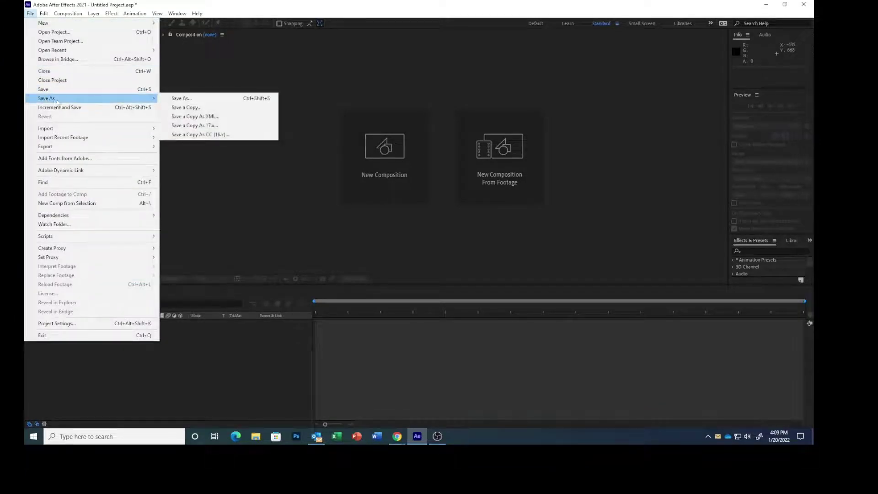
left_click(166, 99)
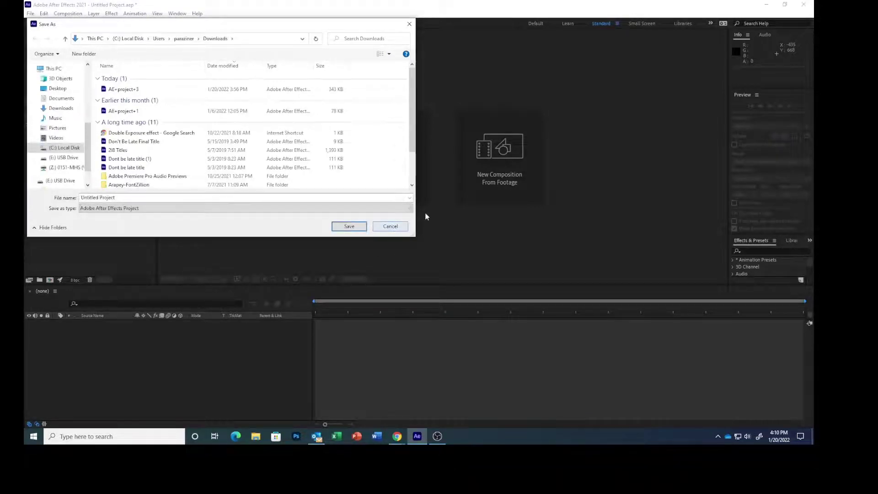
left_click(391, 227)
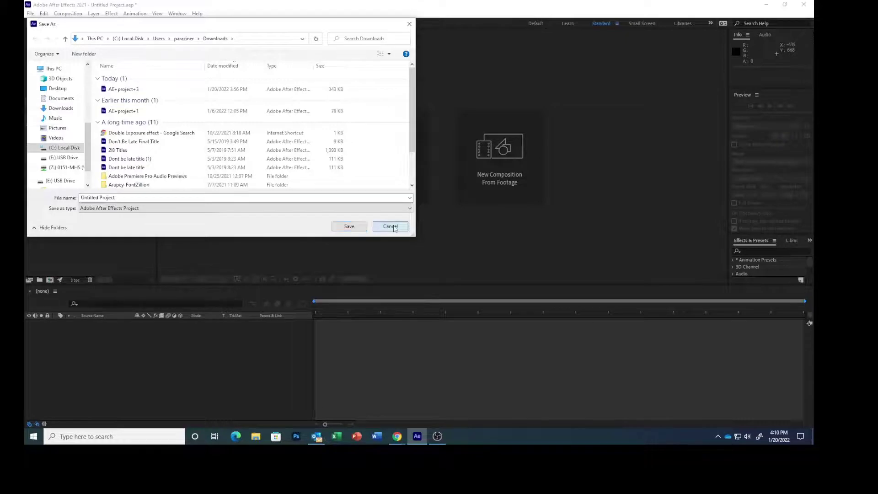
Step: Save the project as Lesson08_Finished in the Lesson08 folder
left_click(31, 14)
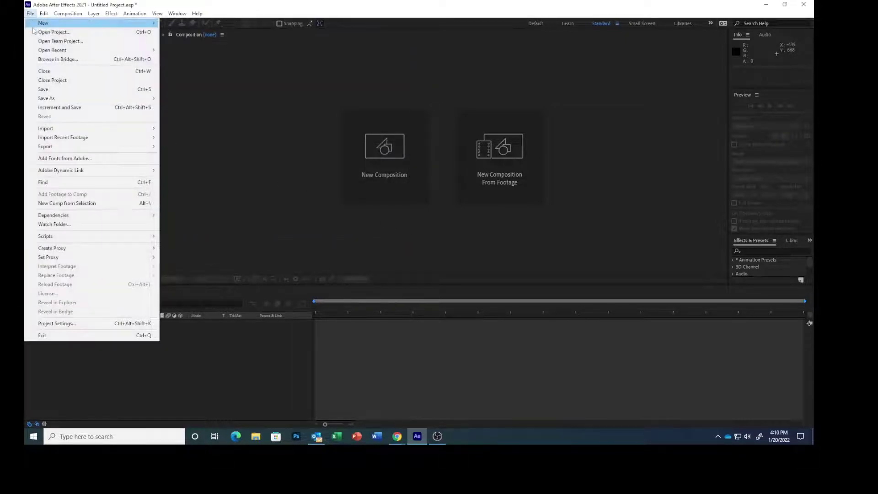
mouse_move(48, 103)
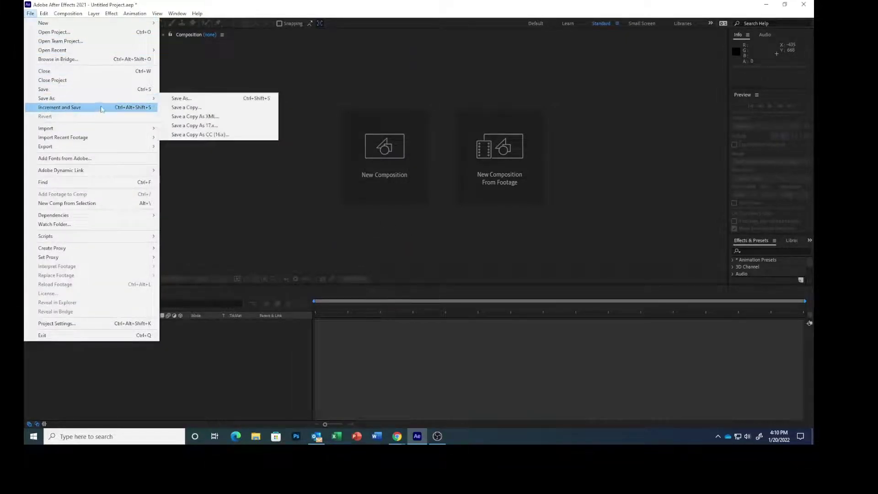
left_click(176, 98)
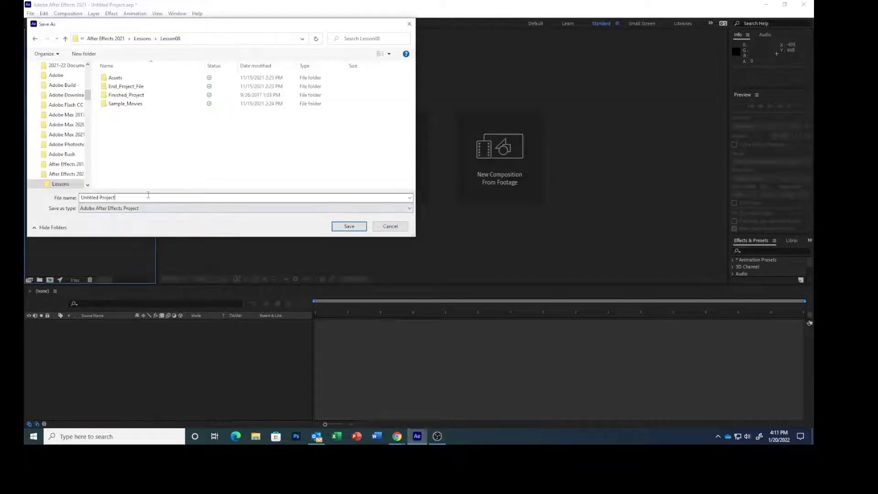
left_click(82, 198)
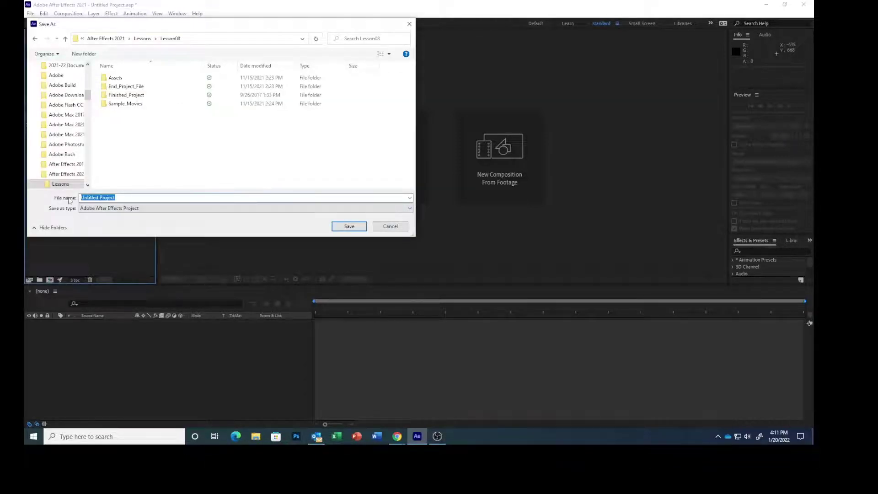
type("Lesson08_Finished")
left_click(349, 226)
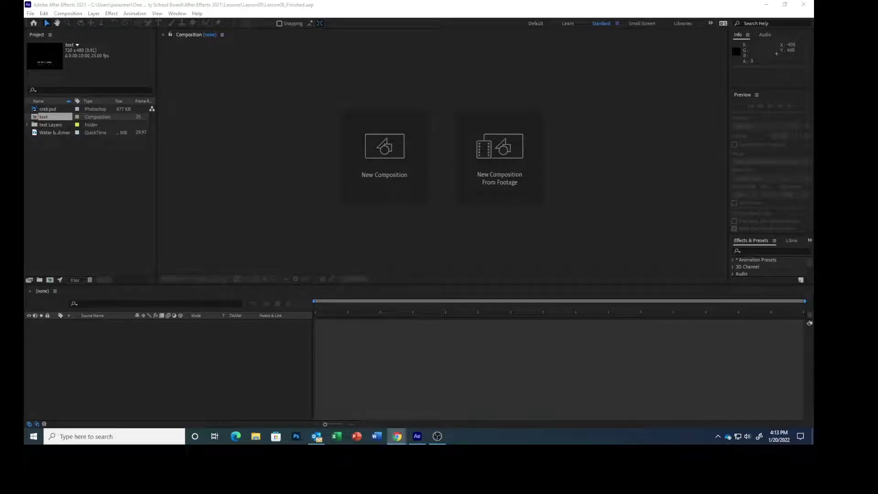
Step: Start a new composition named Blue Crab using the NTSC DV preset
left_click(388, 163)
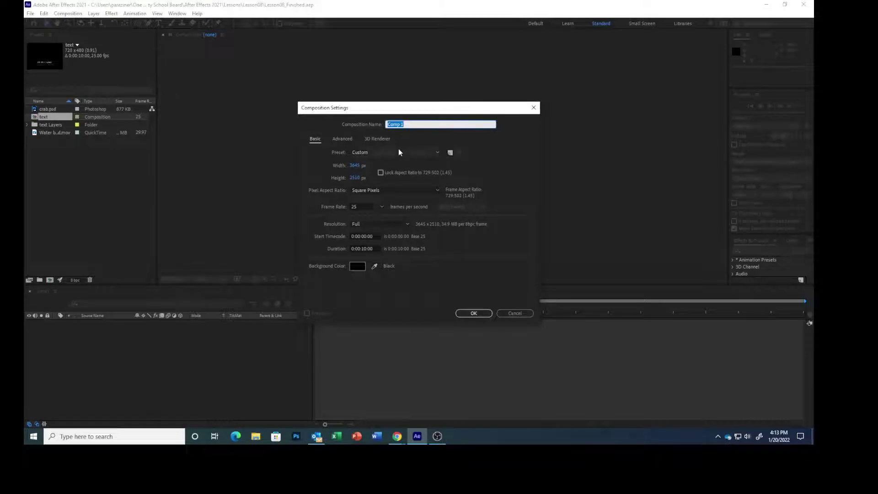
type("Blue Crab")
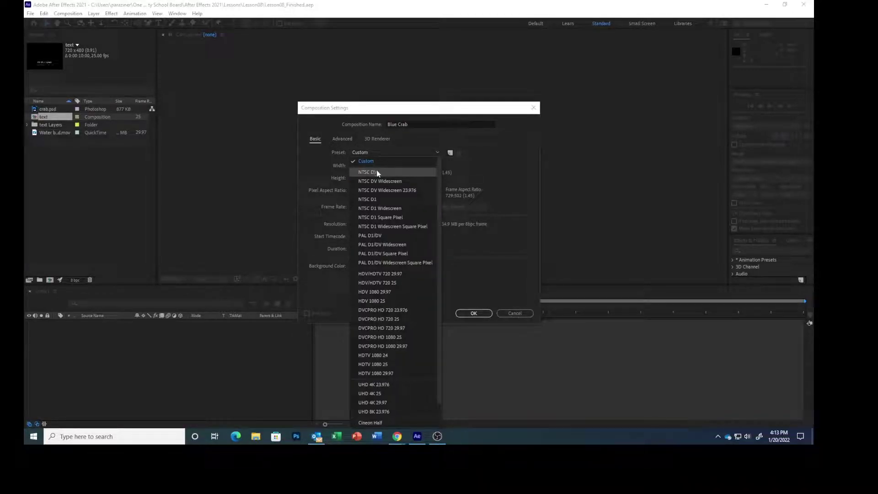
left_click(380, 174)
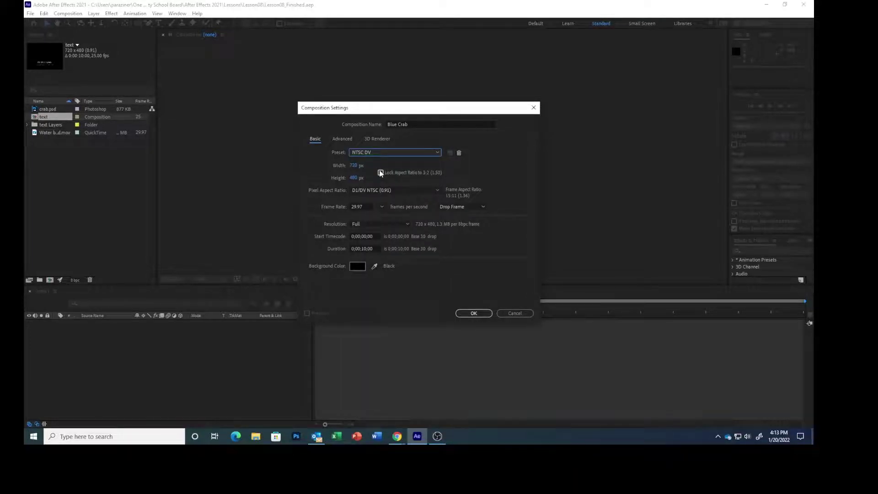
Step: Unlock the aspect ratio and set the new composition's duration to one minute (10000)
left_click(379, 173)
left_click(373, 249)
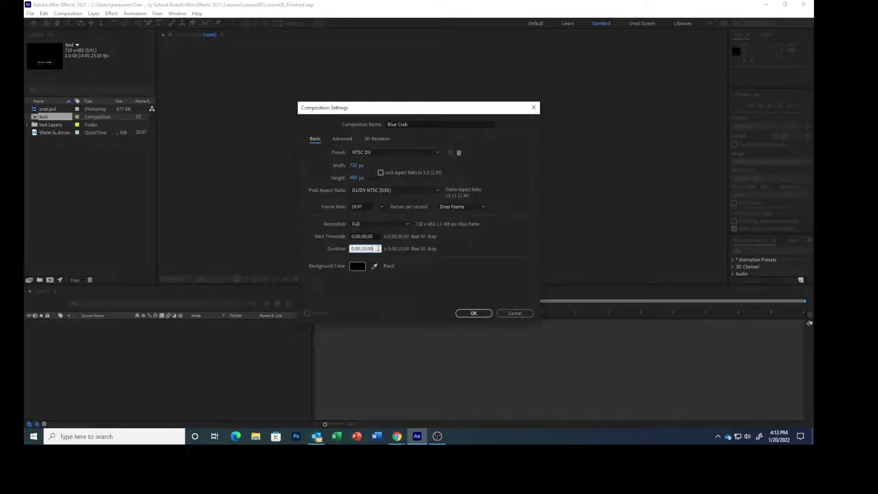
left_click_drag(373, 248, 318, 248)
type("10000")
Step: Set the background colour to R 5, G 62, B 65 and create the Blue Crab composition
left_click(359, 266)
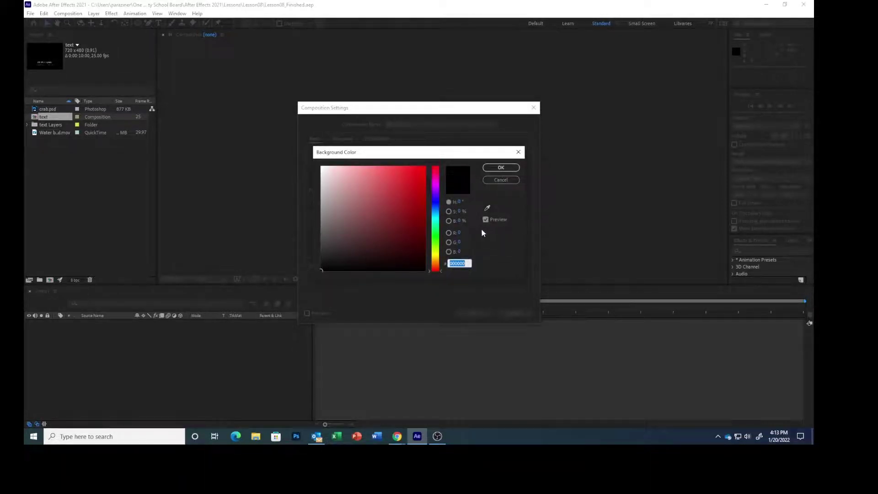
left_click(459, 233)
type("5")
key("Tab")
type("62")
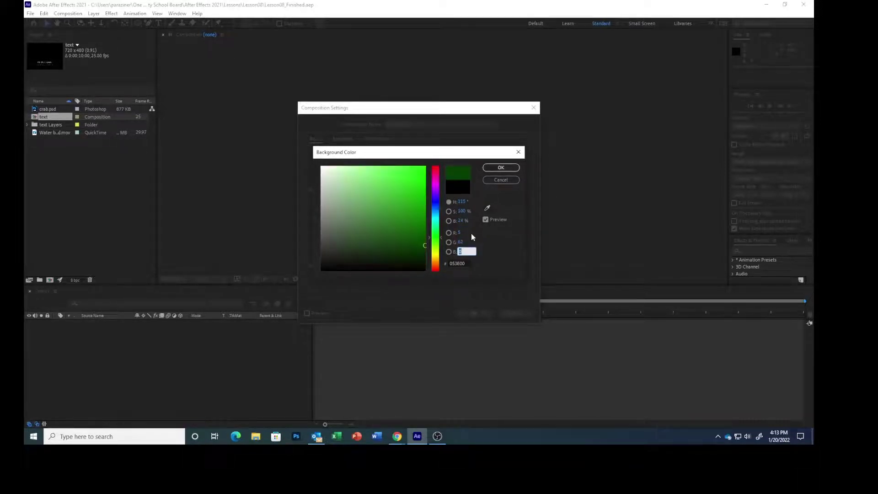
type("65")
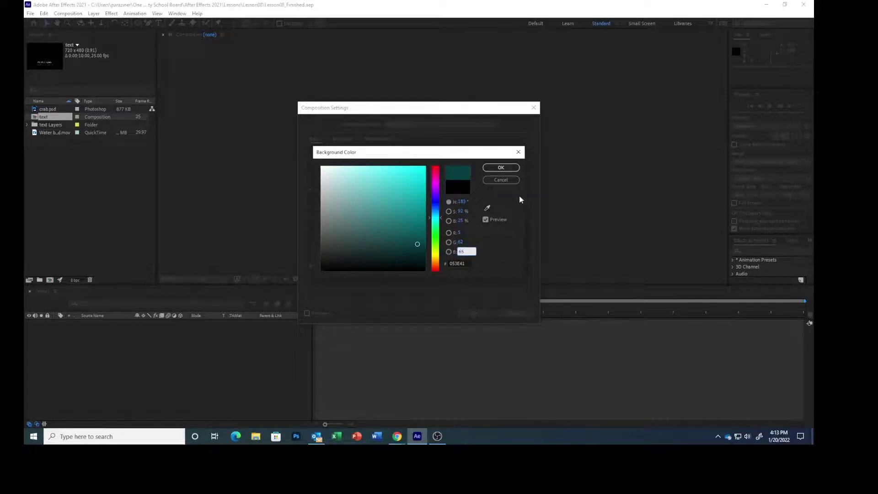
left_click(510, 168)
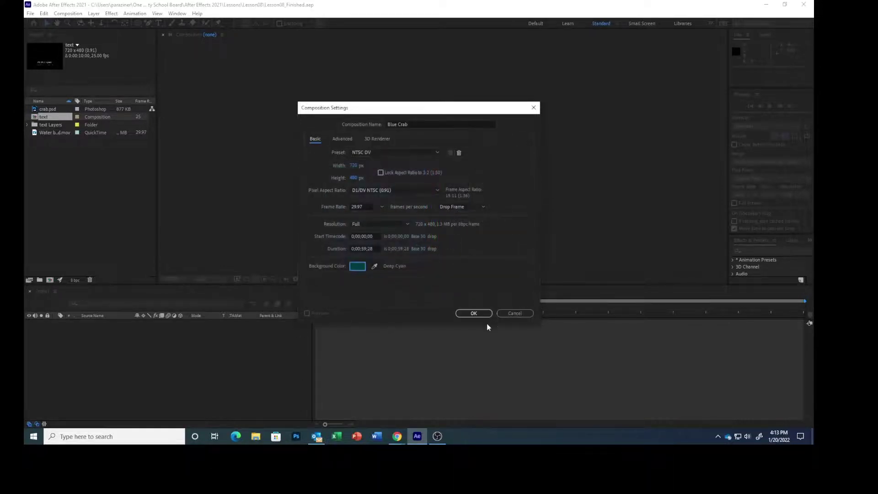
left_click(473, 314)
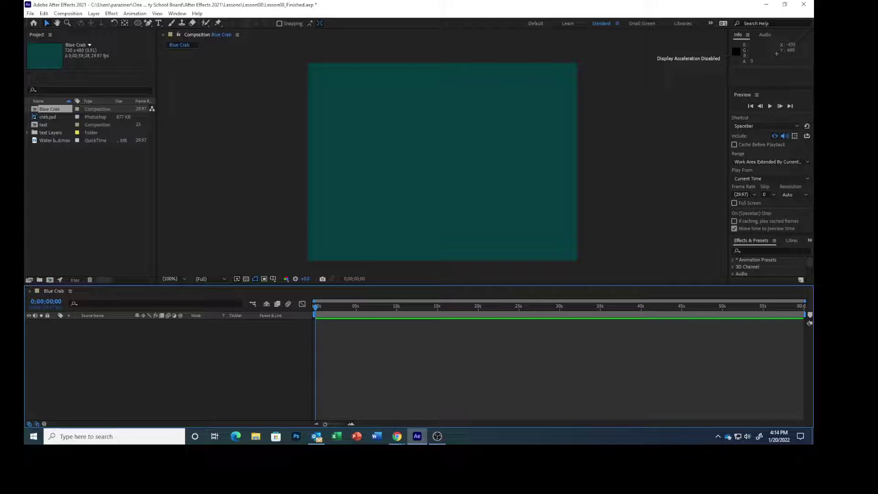
key("alt+Tab")
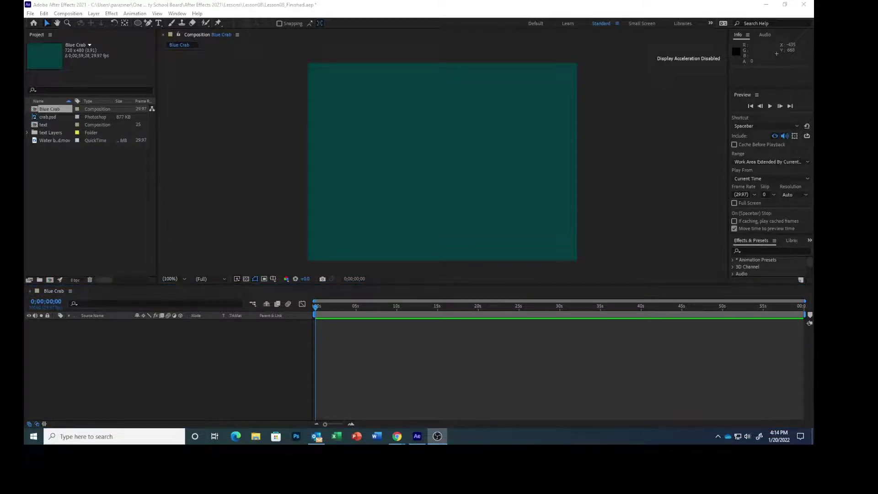
key("alt+Tab")
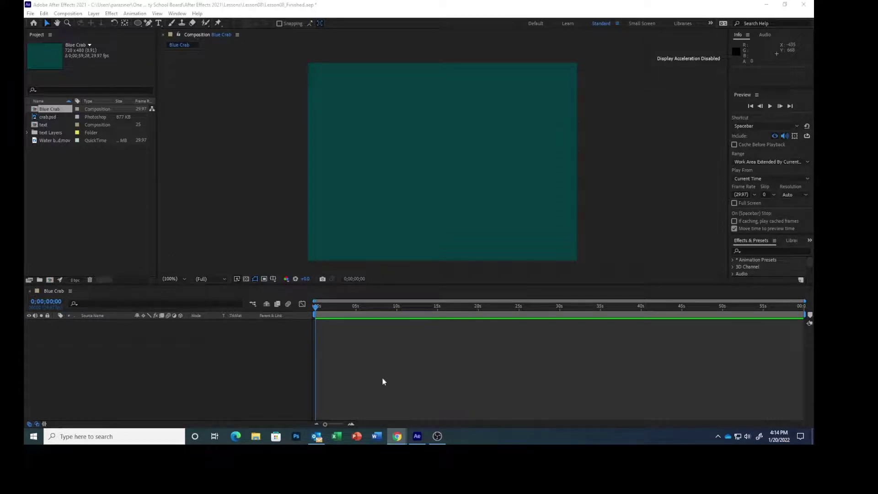
Step: Add the Water background movie to the Blue Crab timeline starting at 0;00;00;00 and lock its layer
left_click(314, 310)
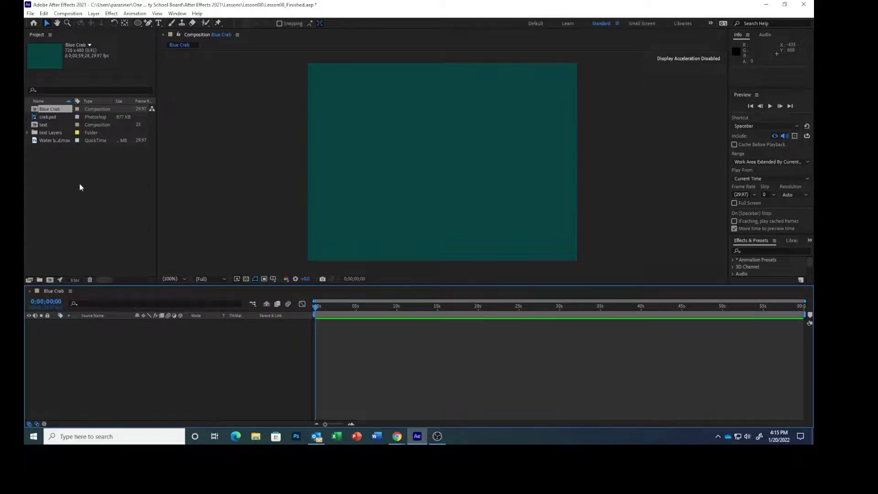
left_click(56, 141)
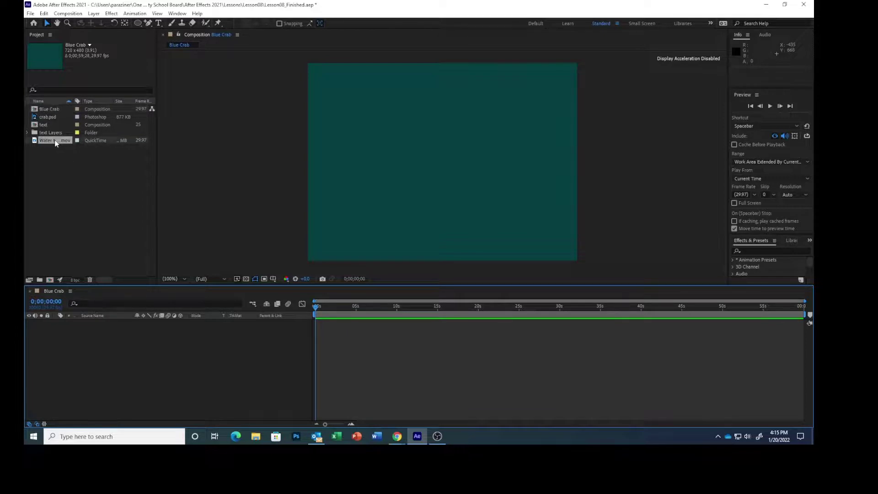
left_click_drag(55, 141, 101, 347)
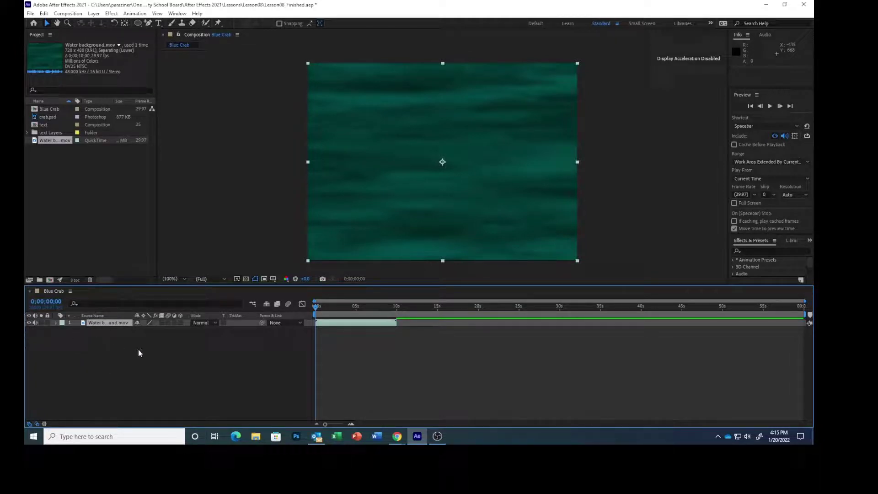
left_click(47, 323)
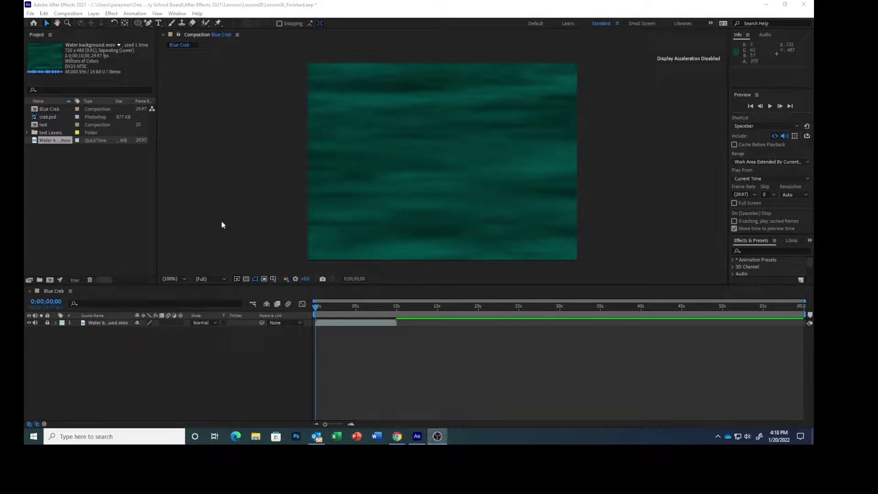
Step: Place the text composition above the water layer in Blue Crab and open it for editing
left_click_drag(48, 123, 122, 320)
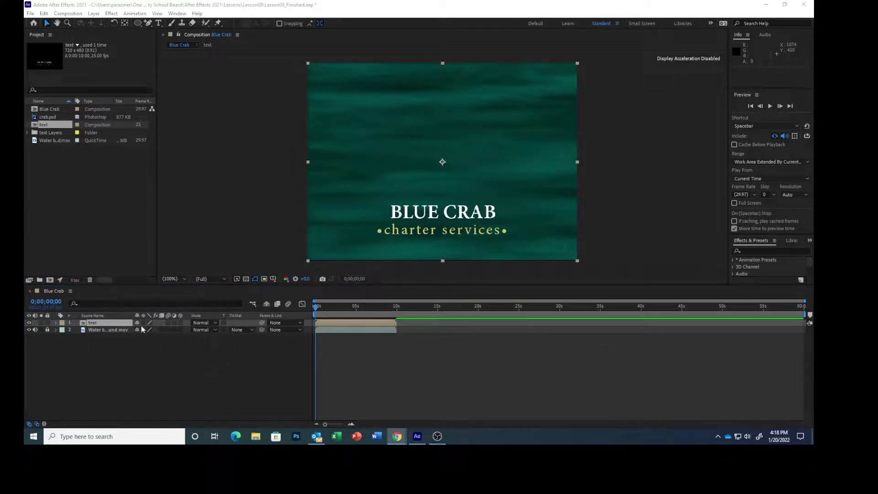
left_click(113, 323)
double_click(104, 322)
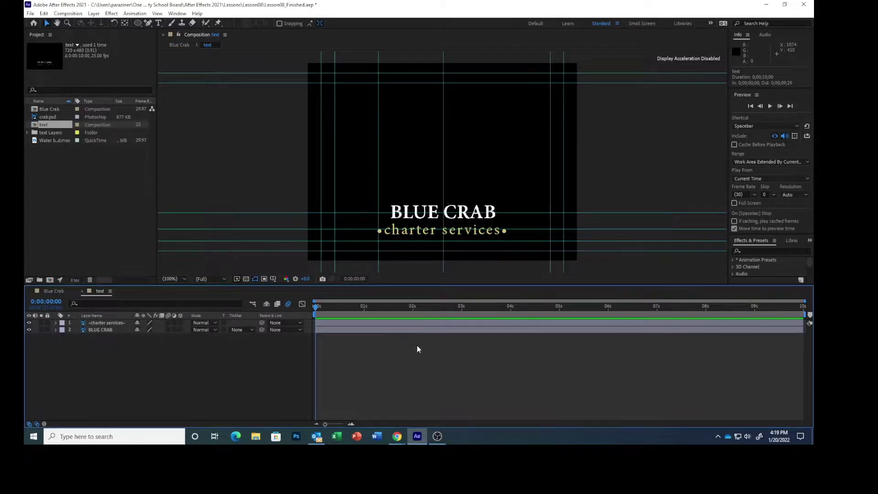
Step: Convert both the charter services and BLUE CRAB layers to editable text
left_click(388, 322)
left_click(111, 329, "shift")
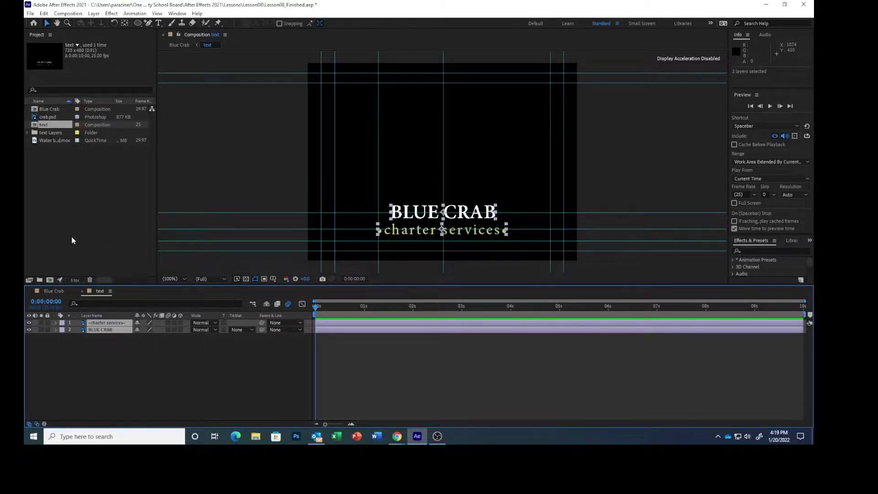
left_click(93, 13)
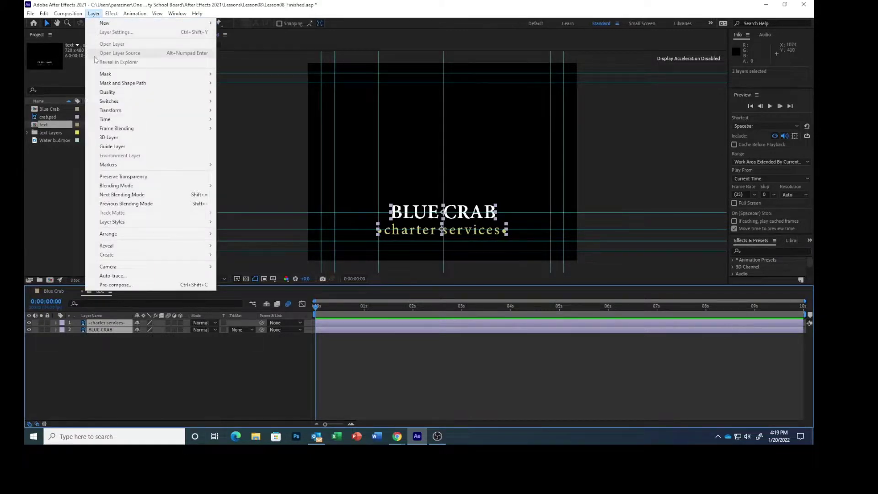
mouse_move(107, 259)
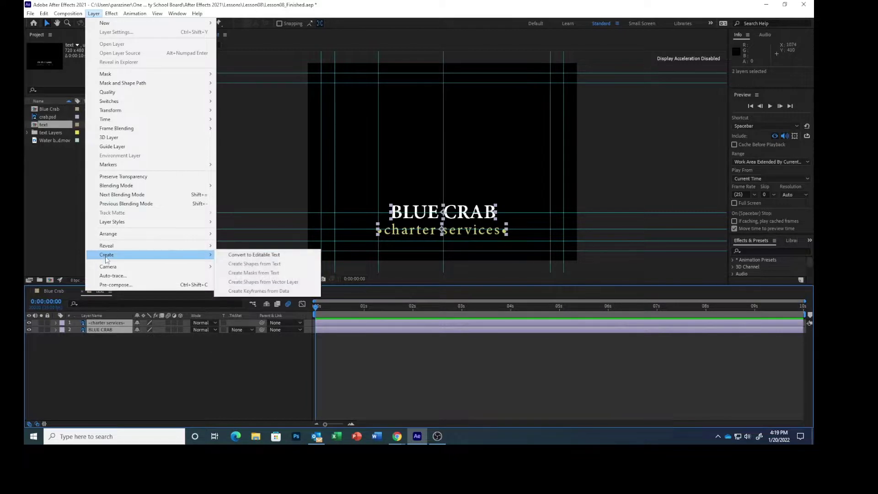
left_click(230, 255)
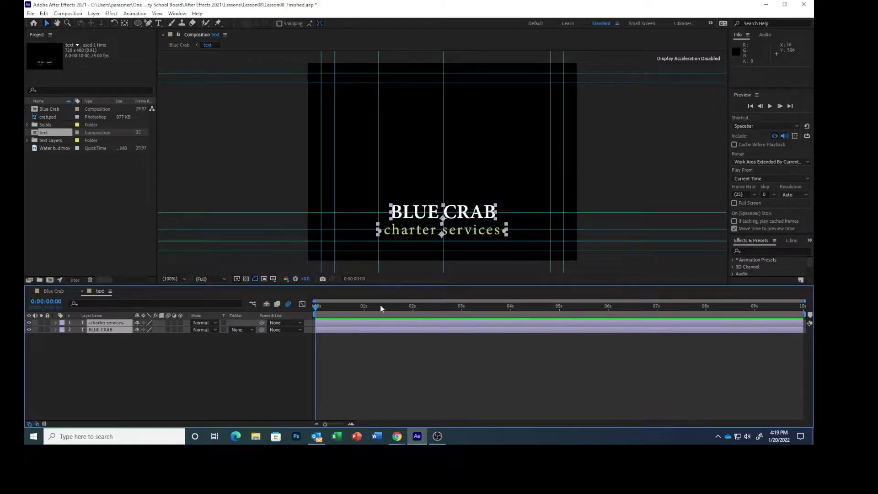
Step: Switch to the Default workspace and apply the Fly In With A Twist animation preset to the BLUE CRAB layer at 0:00:03:00
left_click(461, 312)
left_click(157, 381)
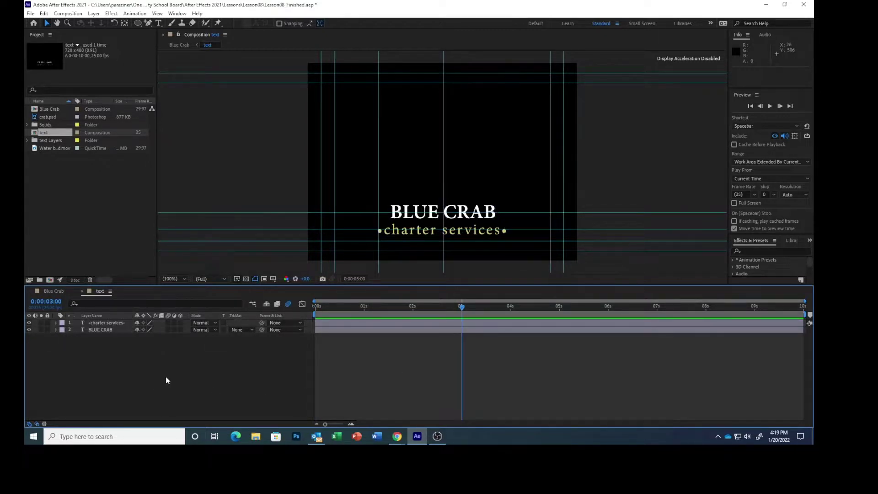
left_click(98, 330)
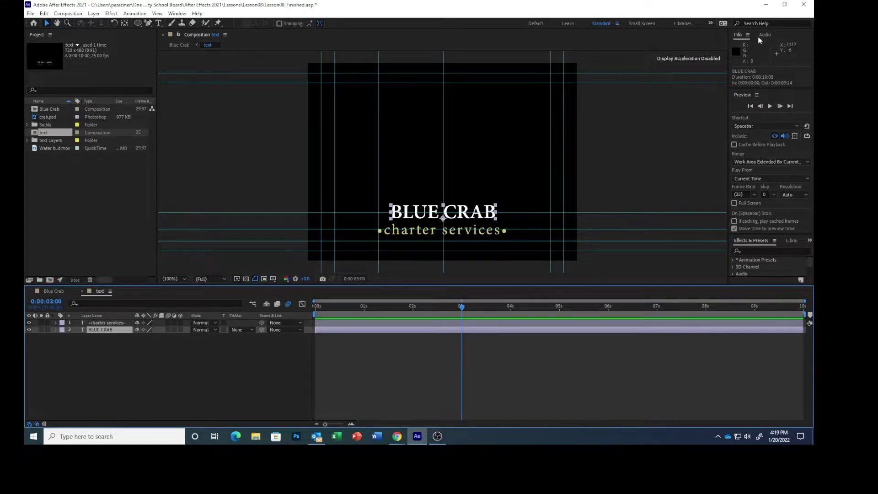
left_click(536, 23)
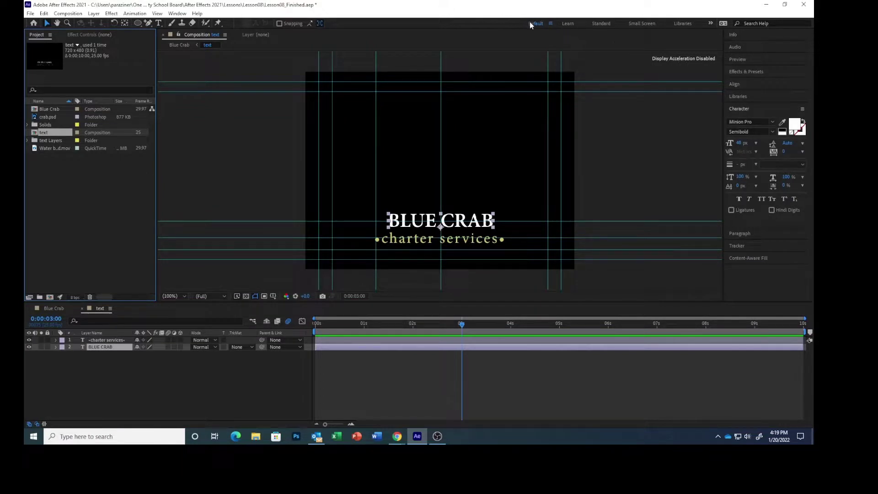
left_click(758, 73)
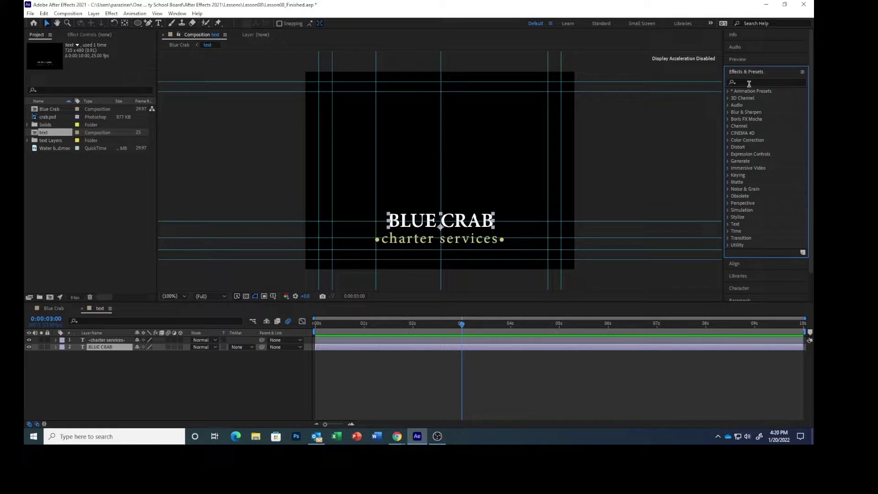
left_click(742, 83)
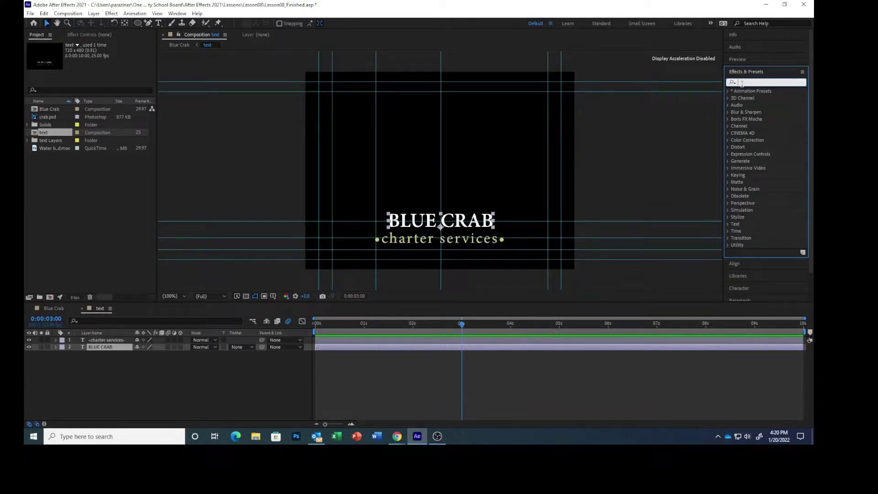
type("Fly")
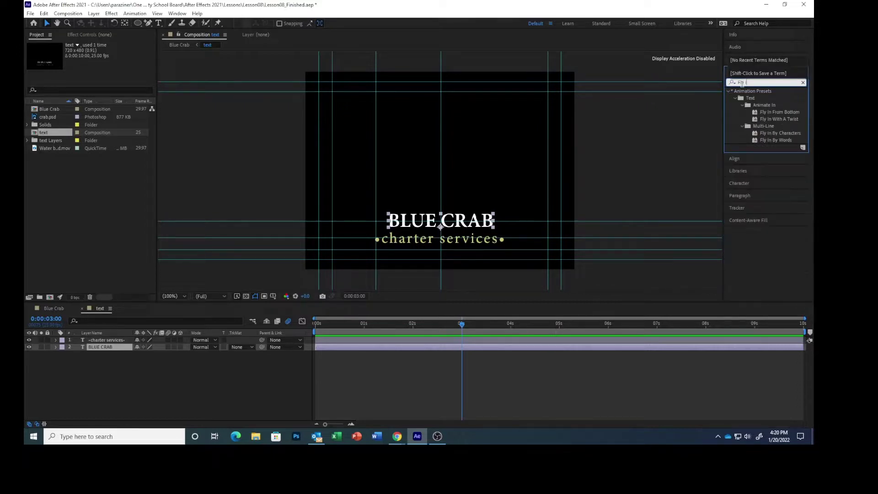
type(" in with")
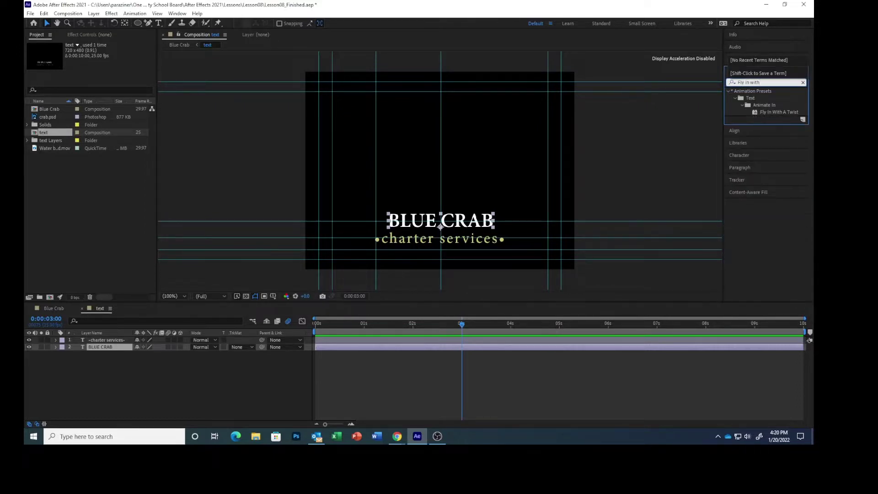
left_click(777, 116)
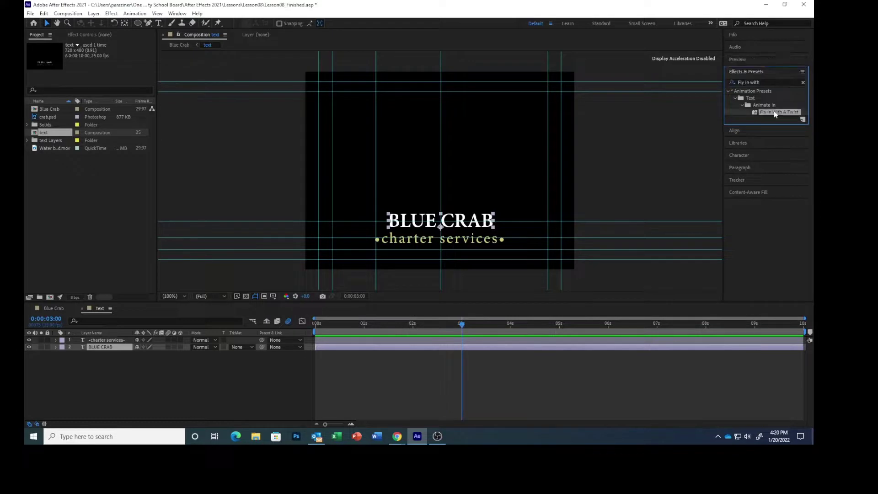
left_click_drag(777, 115, 476, 221)
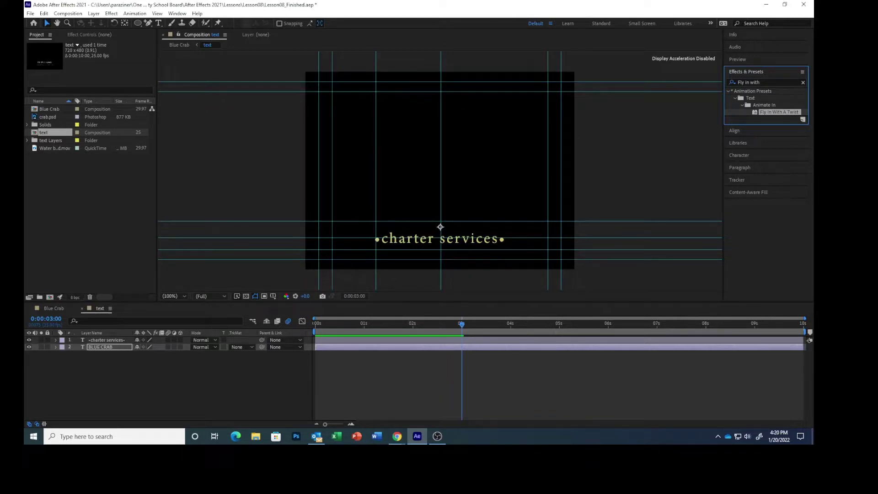
Step: Apply the Slow Fade On animation preset to the charter services layer at 0:00:05:21
left_click(53, 319)
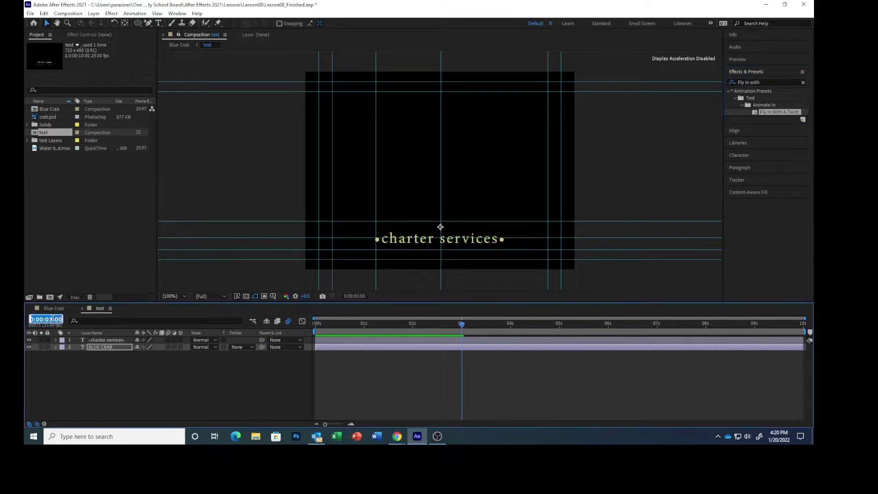
type("521")
key("Return")
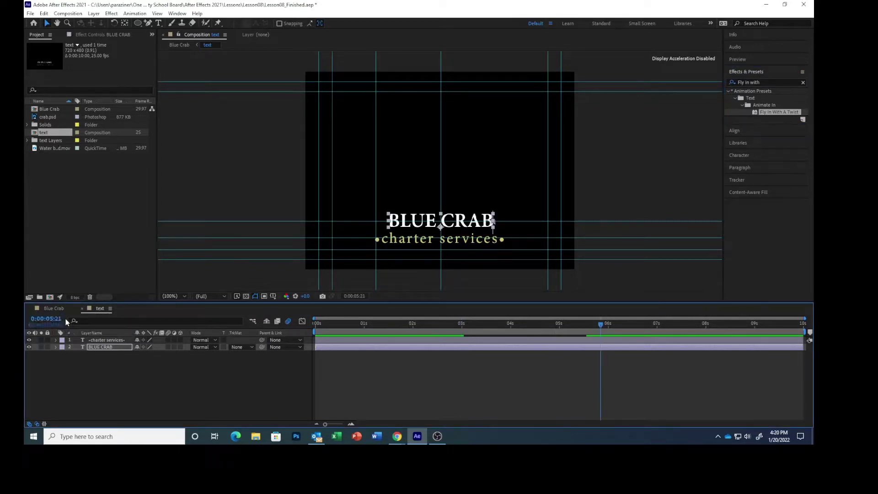
left_click(106, 341)
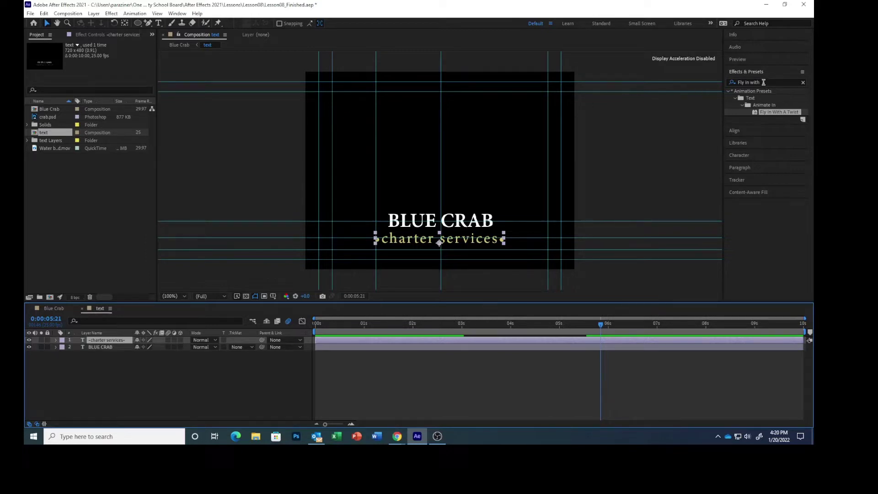
left_click(732, 83)
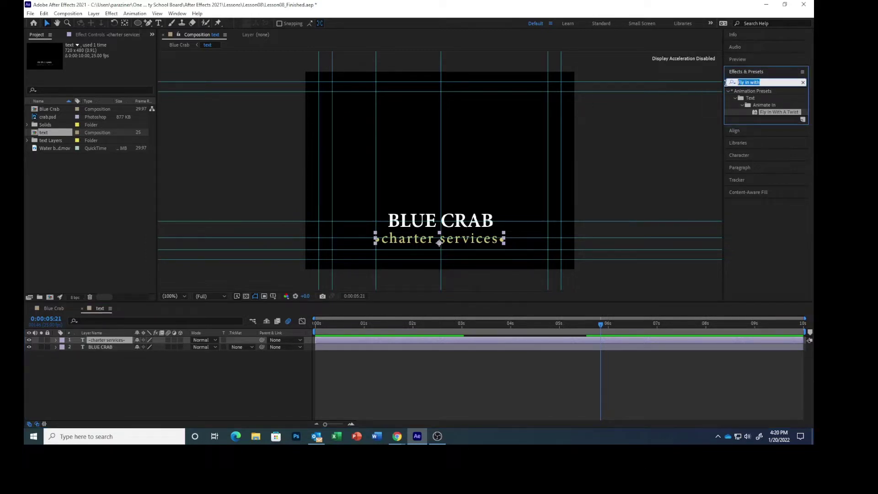
type("Slow fa")
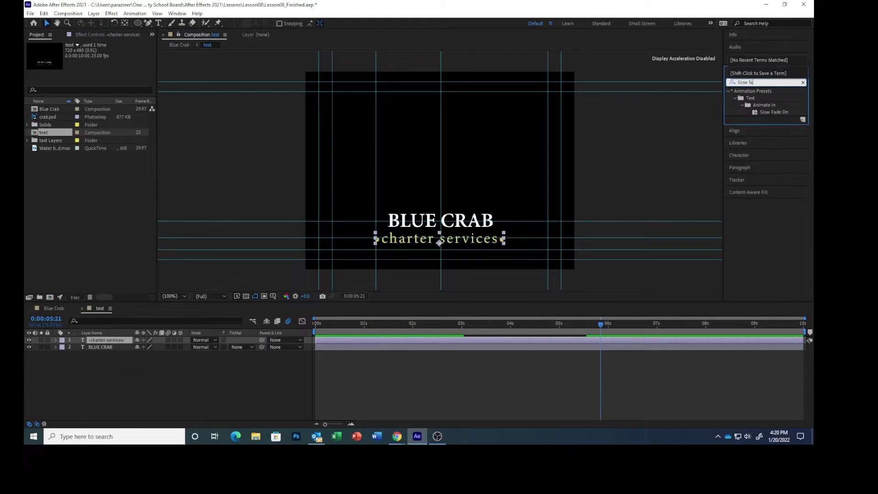
left_click(774, 112)
left_click_drag(773, 112, 456, 244)
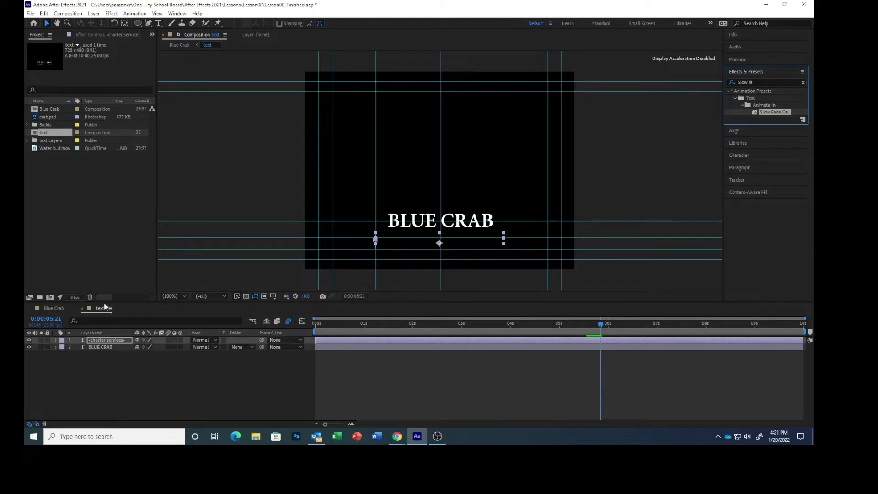
Step: Preview the Blue Crab composition from its start and save the project
left_click(47, 310)
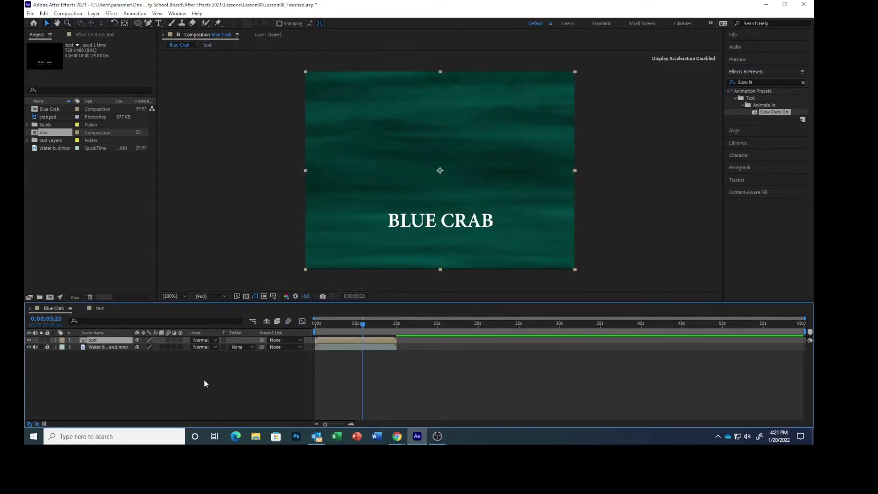
key("Home")
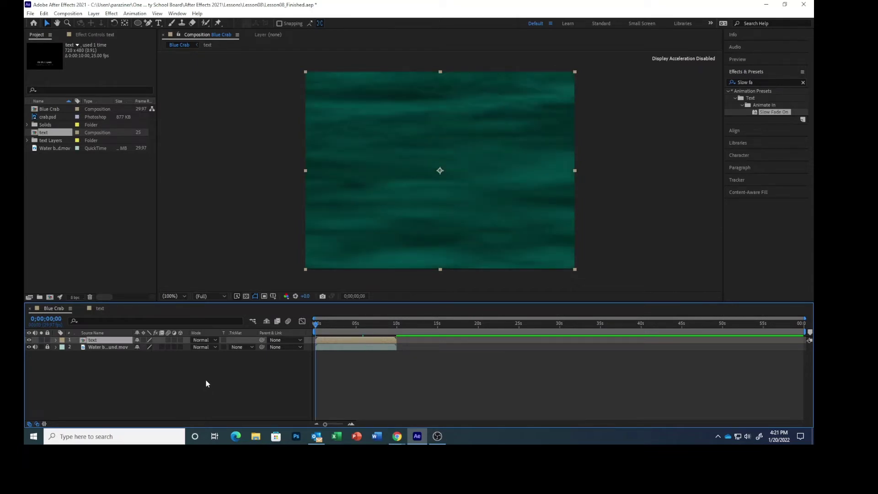
key("space")
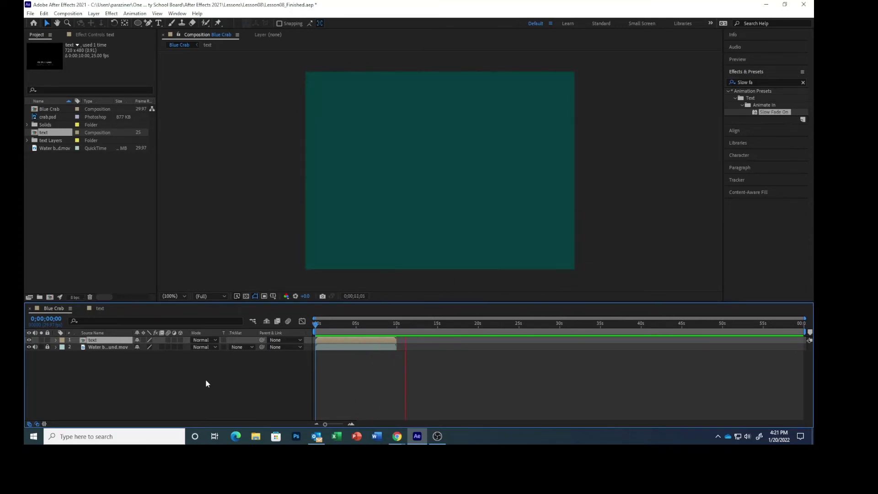
key("space")
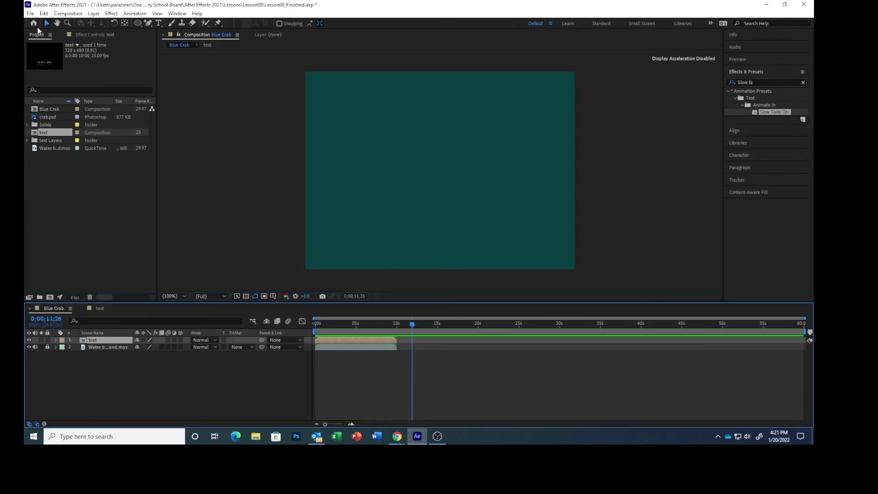
left_click(30, 14)
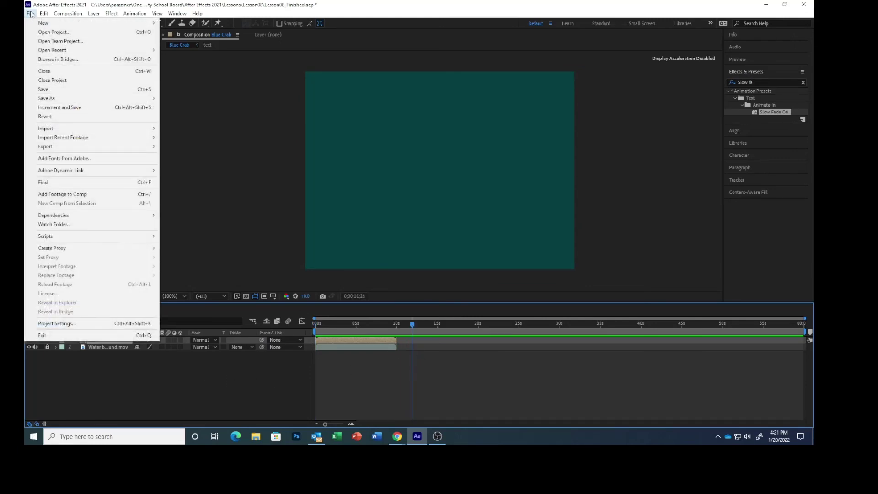
left_click(43, 89)
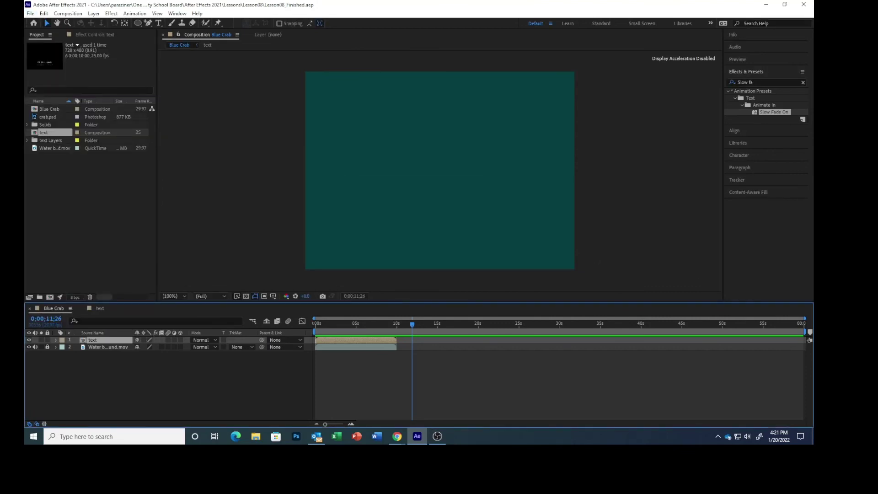